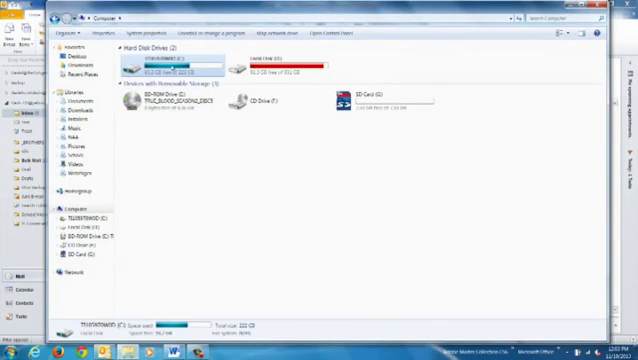
- Open Local Disk (C:) from Computer to list its top-level folders
double_click(152, 67)
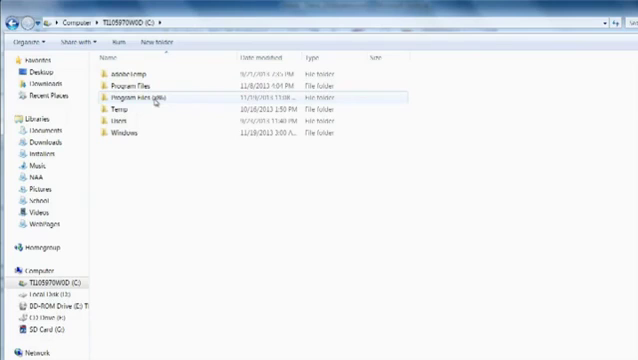
- Open the Program Files folder on the C: drive
double_click(137, 88)
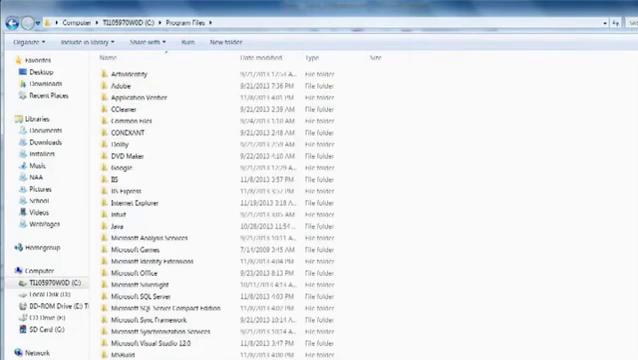
scroll(300, 210, "down", 1)
scroll(300, 210, "down", 1)
scroll(300, 210, "up", 2)
scroll(300, 210, "down", 1)
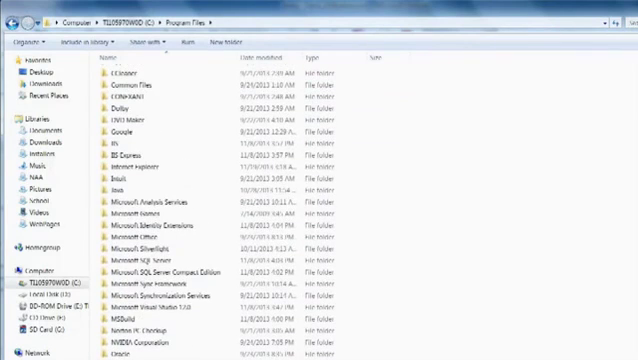
- Open the Microsoft Office folder and select its Office14 subfolder
double_click(127, 238)
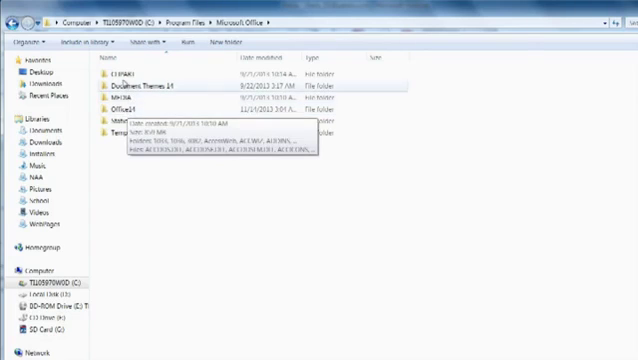
left_click(123, 112)
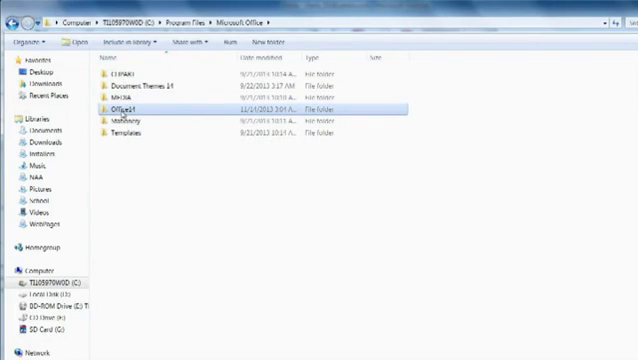